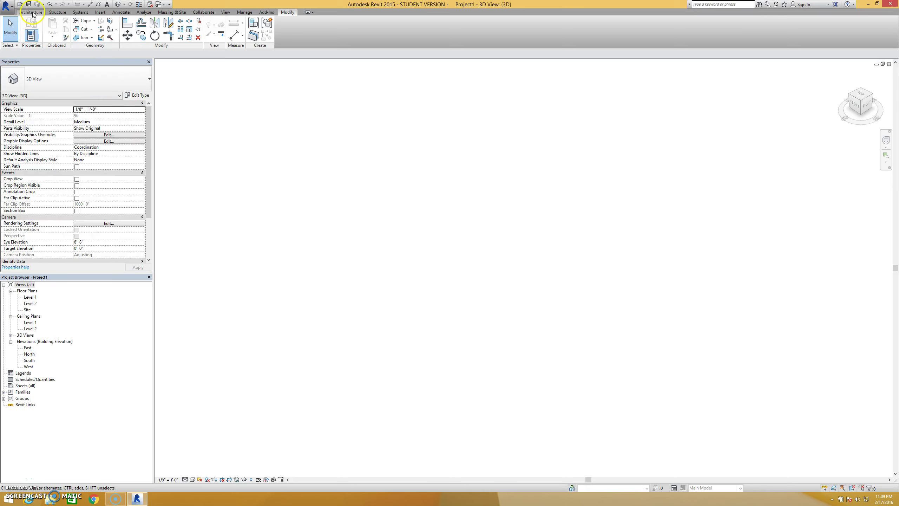
- Start an architectural floor sketch (Generic - 12") on Level 1 from the Architecture tab's Floor dropdown
click(32, 12)
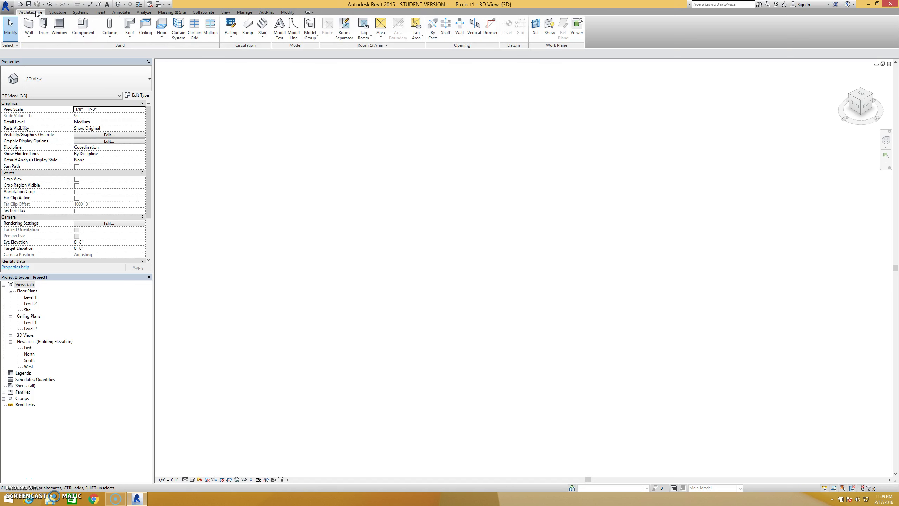
click(162, 35)
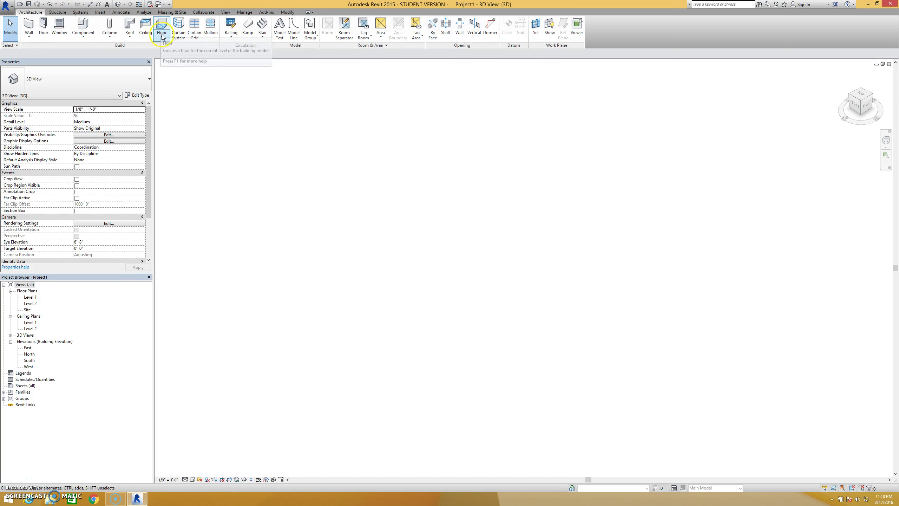
click(165, 36)
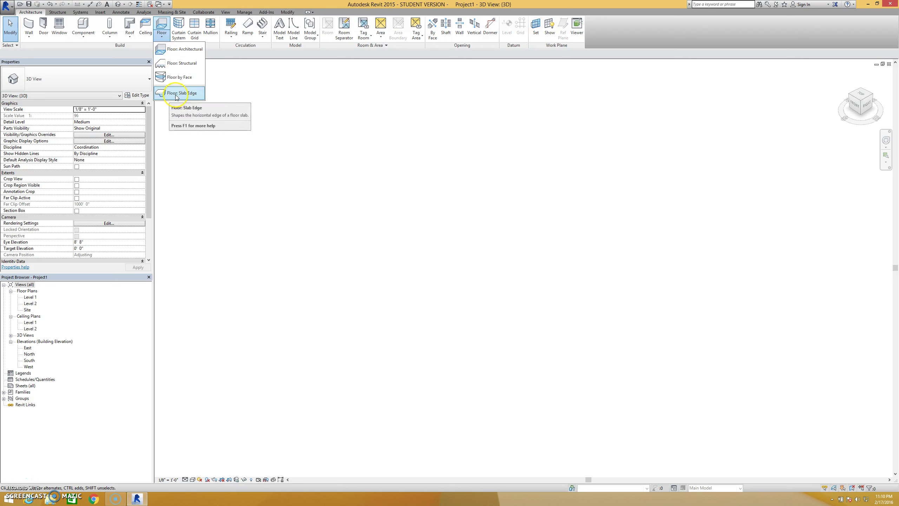
click(183, 51)
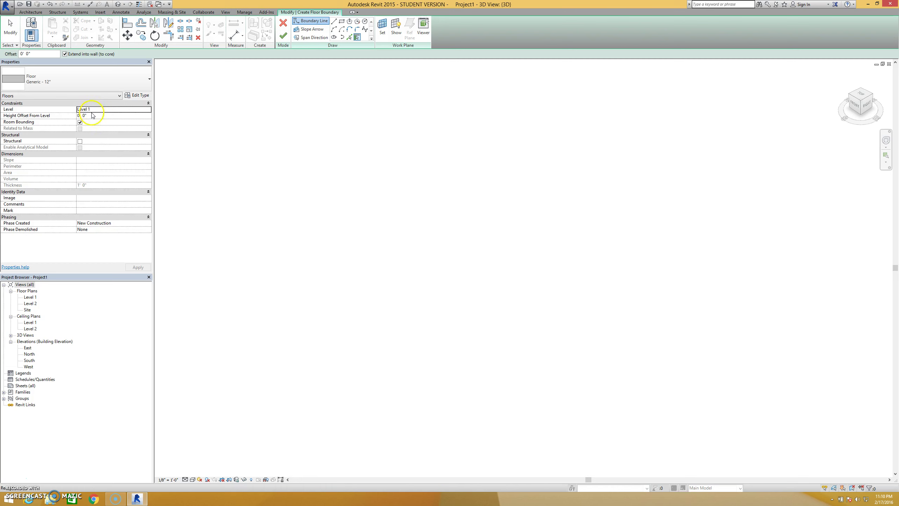
click(91, 95)
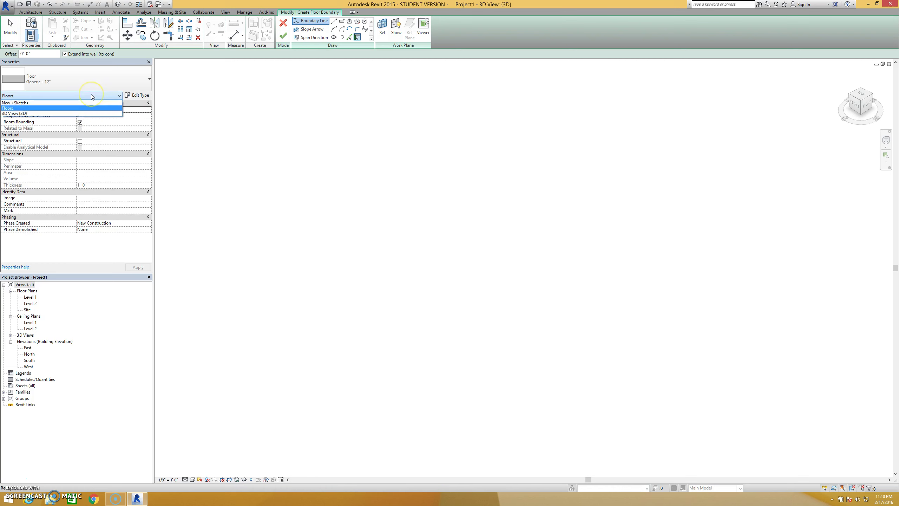
click(91, 95)
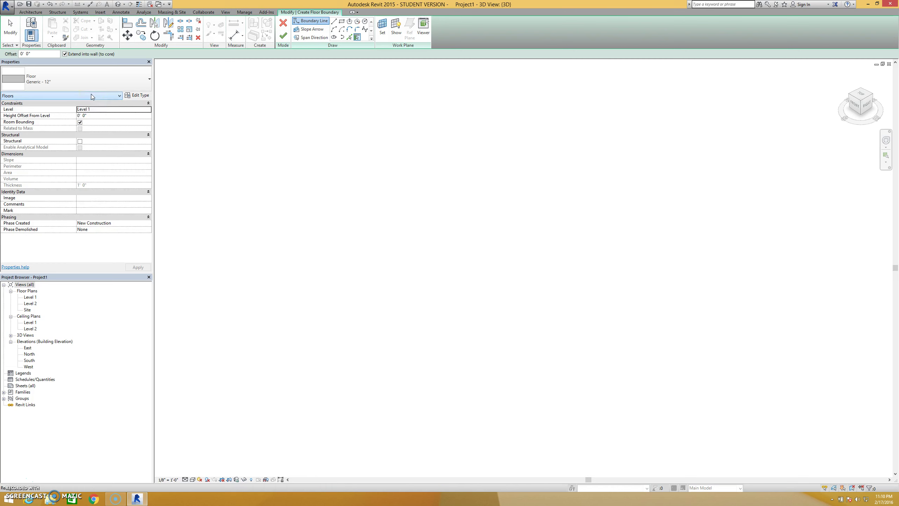
click(148, 110)
click(149, 110)
click(145, 116)
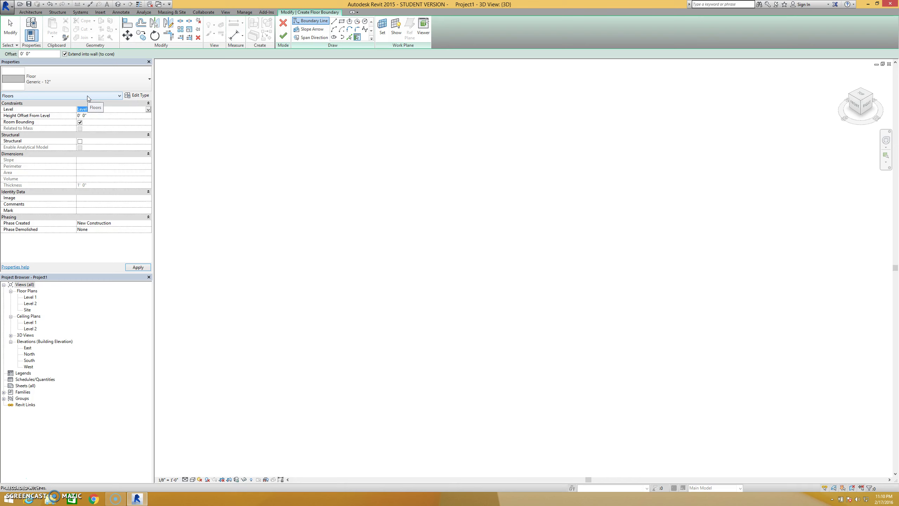
click(89, 98)
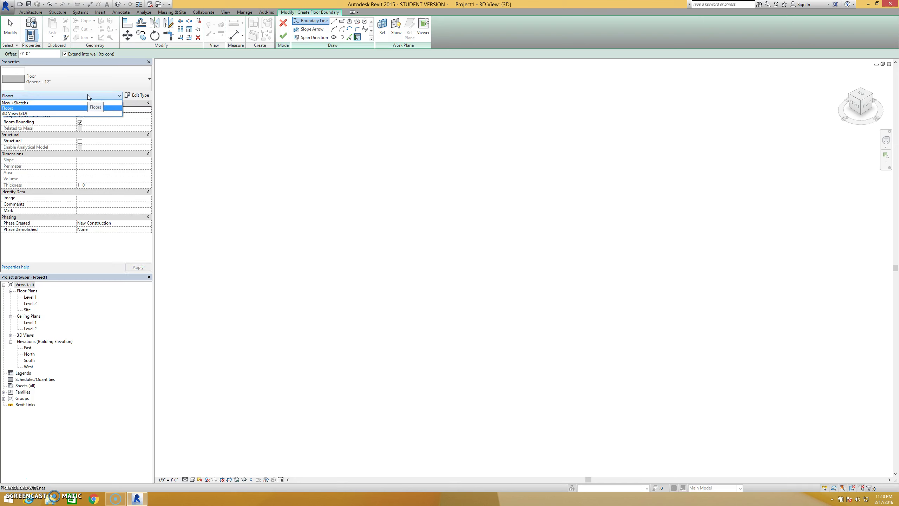
click(89, 98)
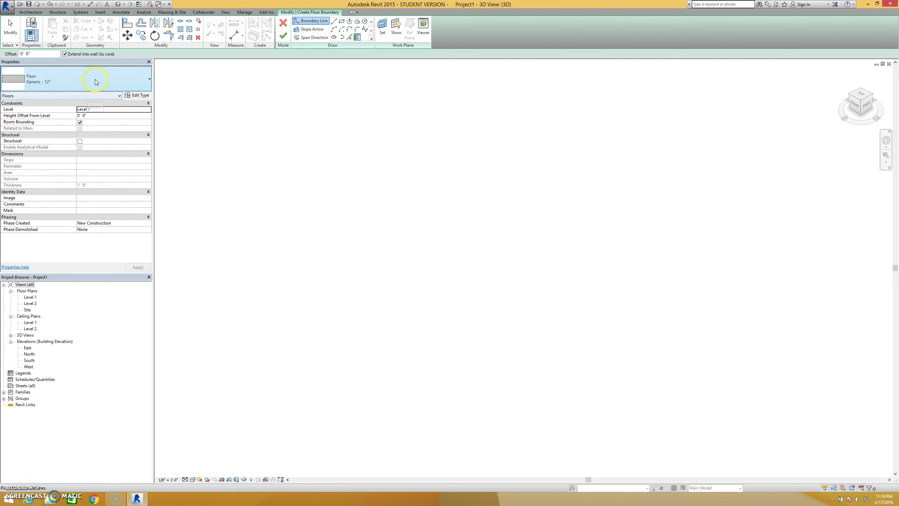
- Change the sketched floor's type to LW Concrete on Metal Deck in the type selector
click(97, 82)
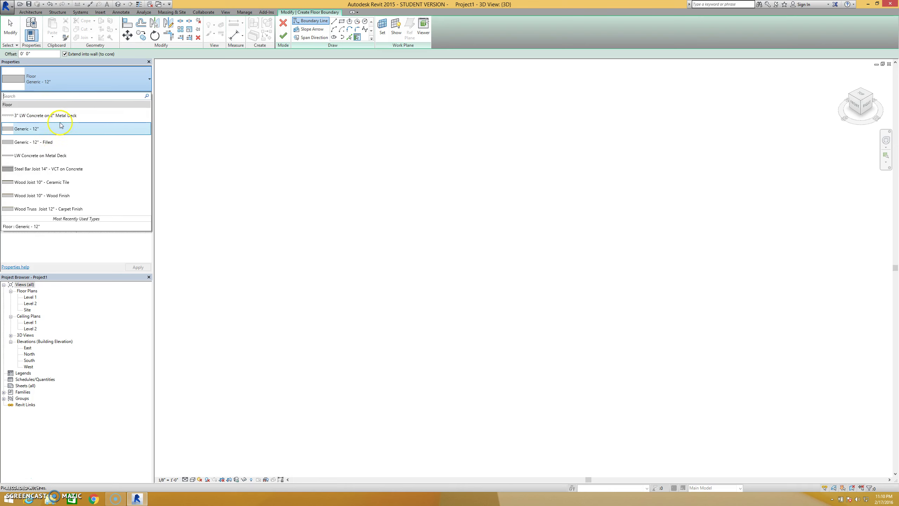
click(48, 156)
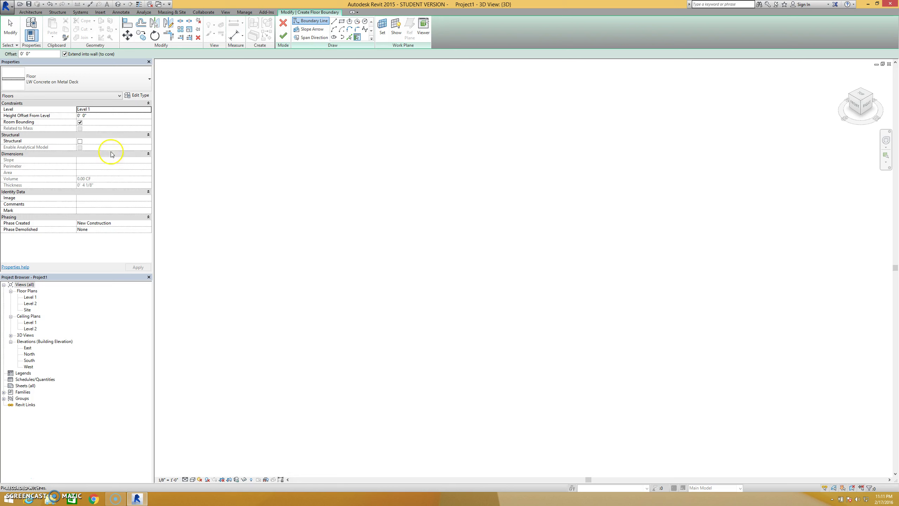
- Open the type properties of LW Concrete on Metal Deck, 0' 4 1/2" thick
click(140, 96)
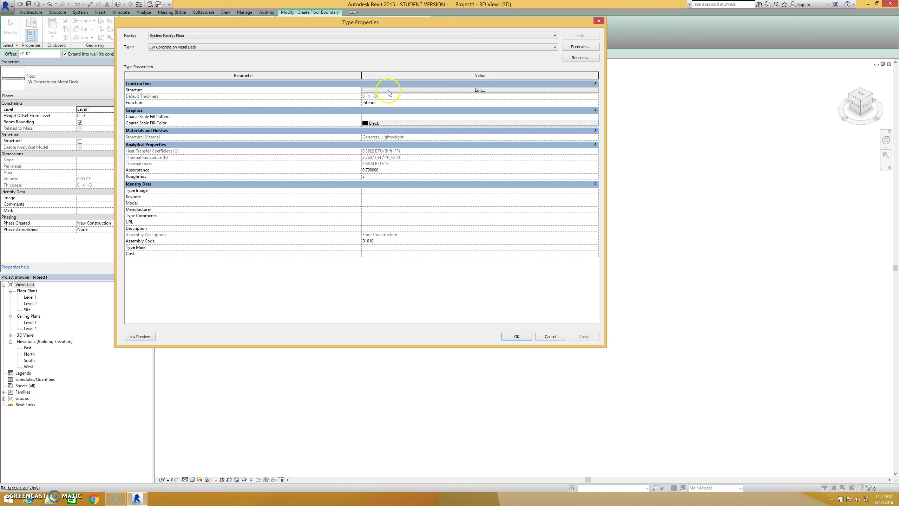
- Show the layers, 4" lightweight concrete over 1/8" metal deck, with a section preview
click(391, 93)
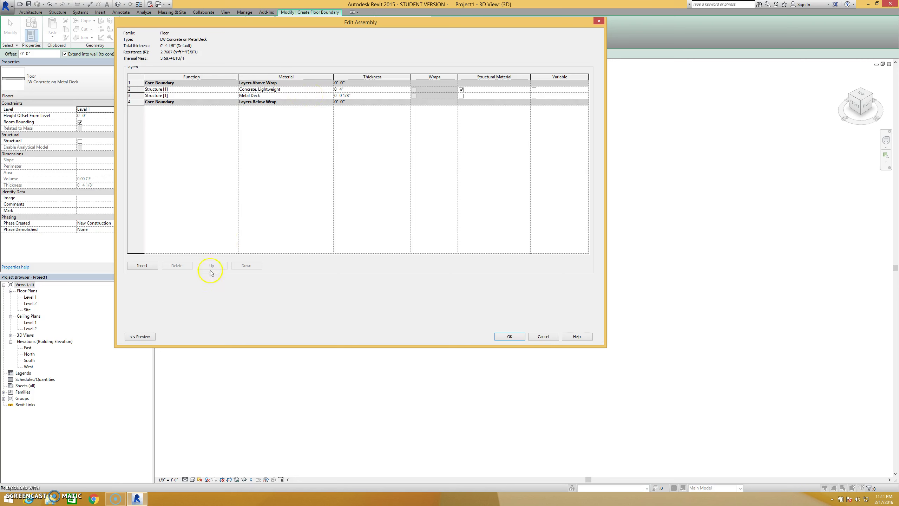
click(151, 338)
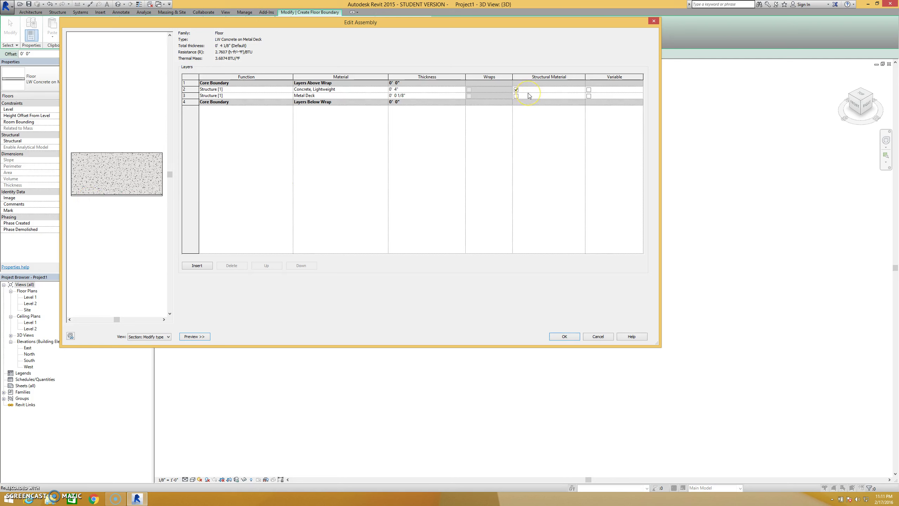
- Insert a trial layer, move it up, delete it, and accept the unchanged assembly
click(196, 266)
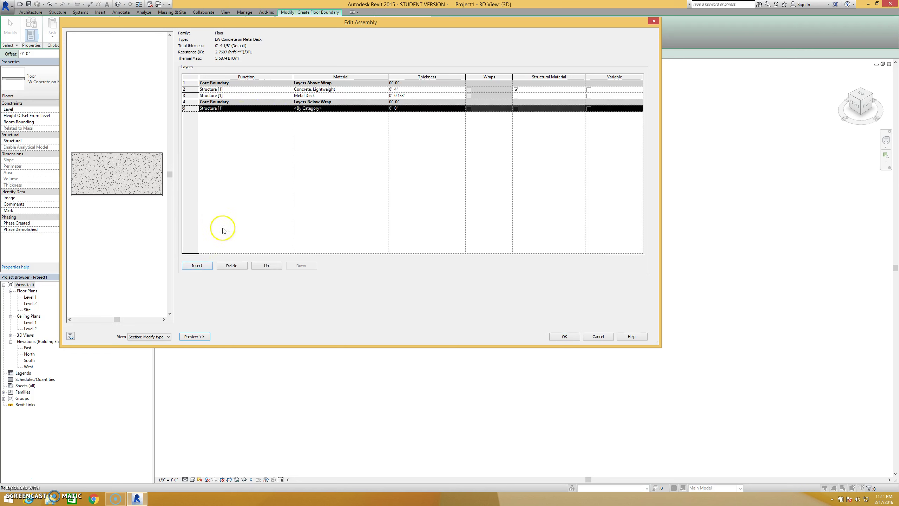
click(266, 266)
click(266, 266)
click(266, 266)
click(266, 265)
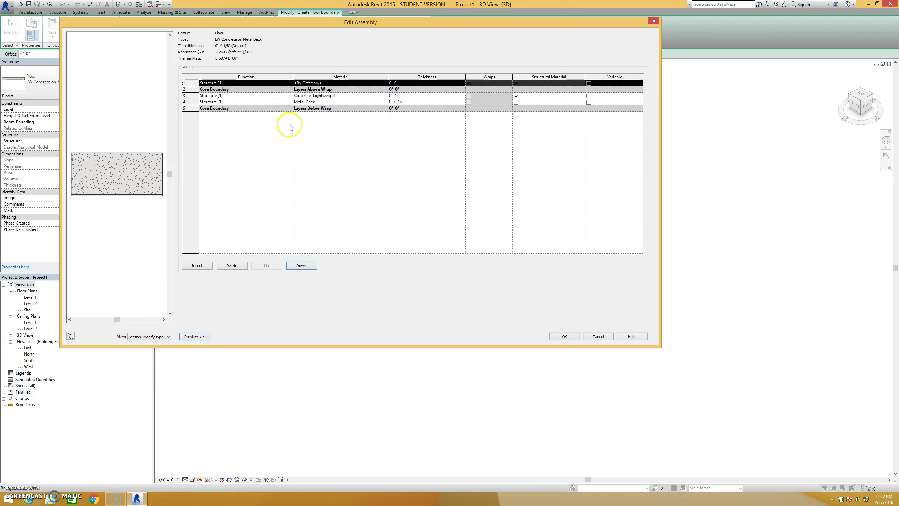
click(232, 265)
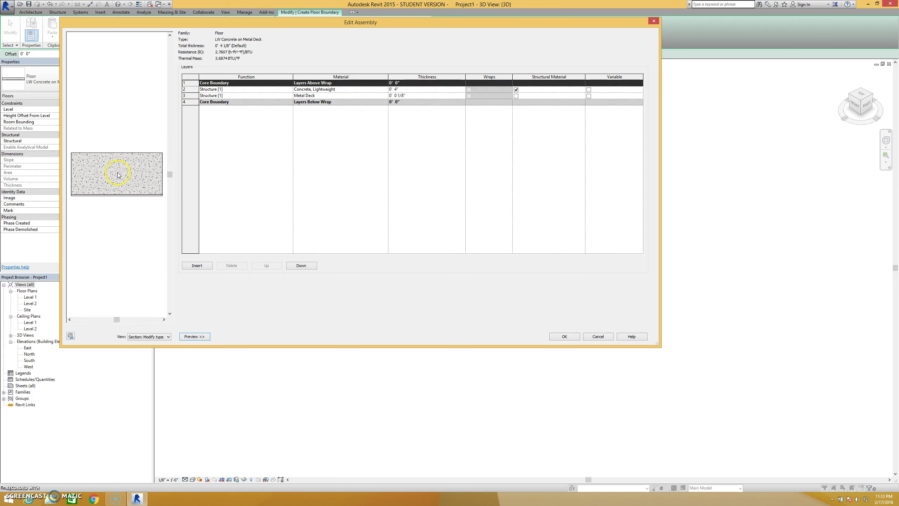
click(569, 336)
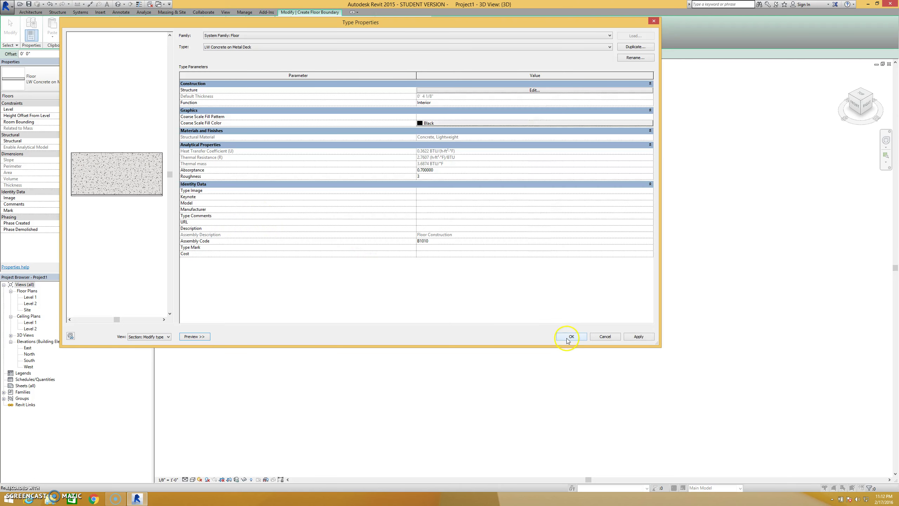
- Confirm Type Properties, reopen it via Edit Type, and close it again with OK
click(569, 337)
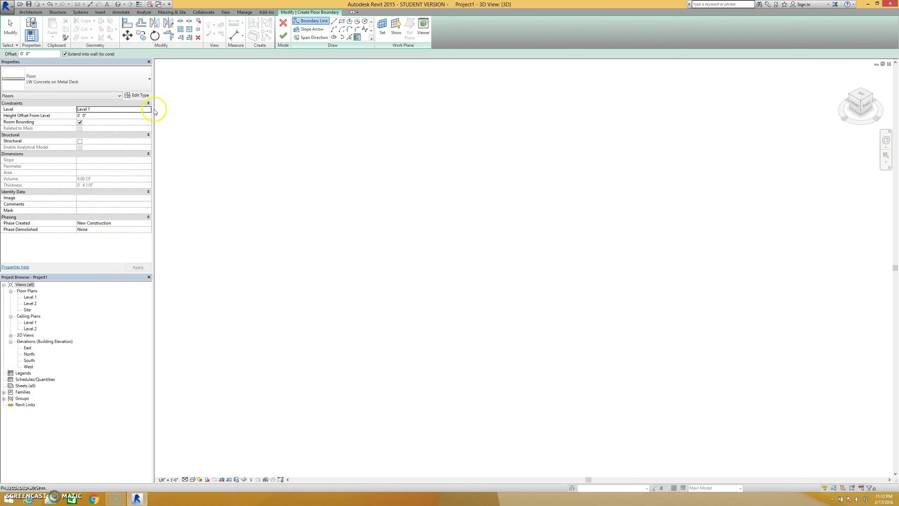
click(141, 96)
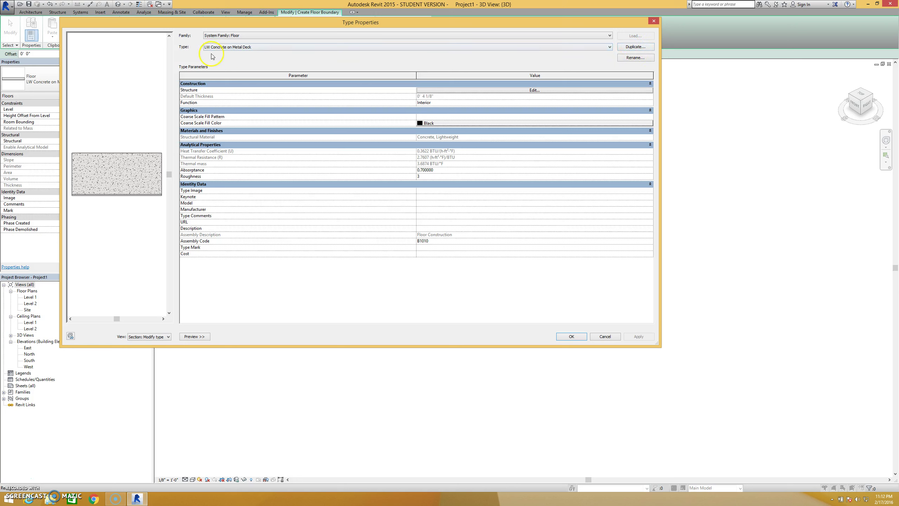
click(571, 337)
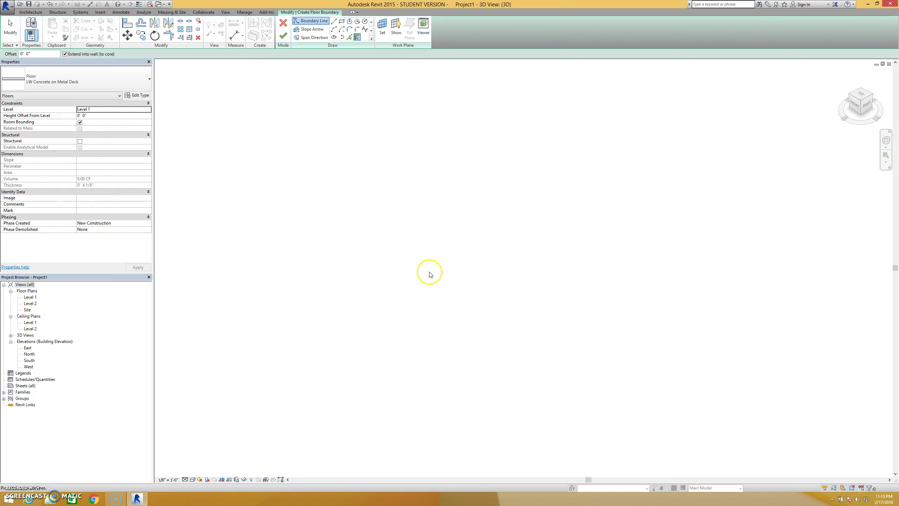
- Open the Level 1 floor plan from the Project Browser
click(30, 298)
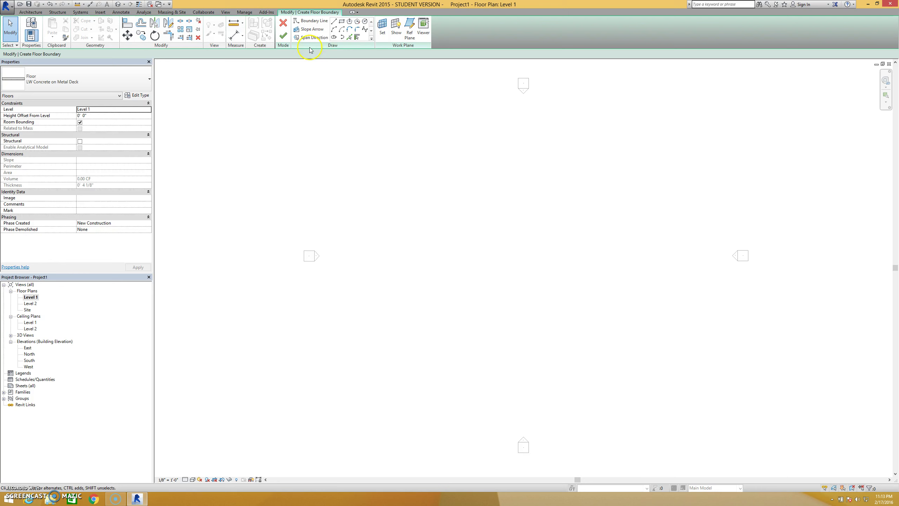
- Sketch a 103' by 90' rectangular floor boundary using the Rectangle draw tool
click(334, 22)
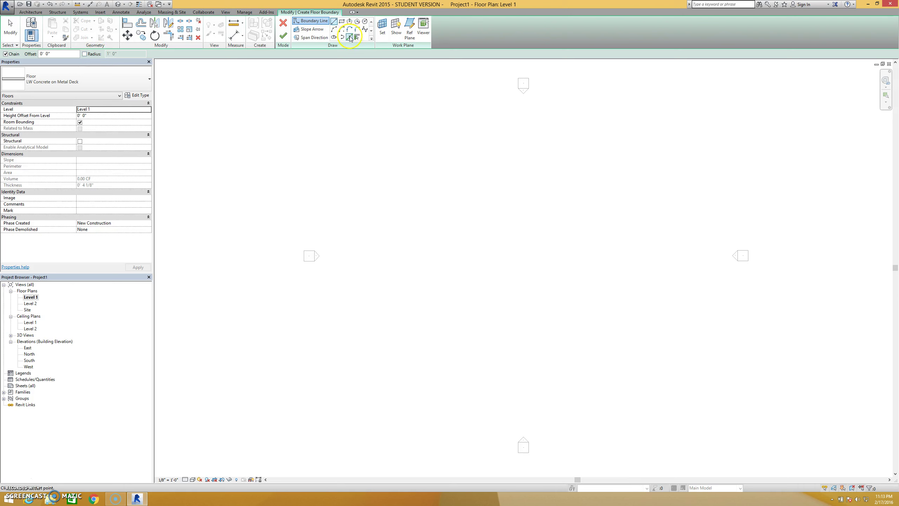
click(341, 22)
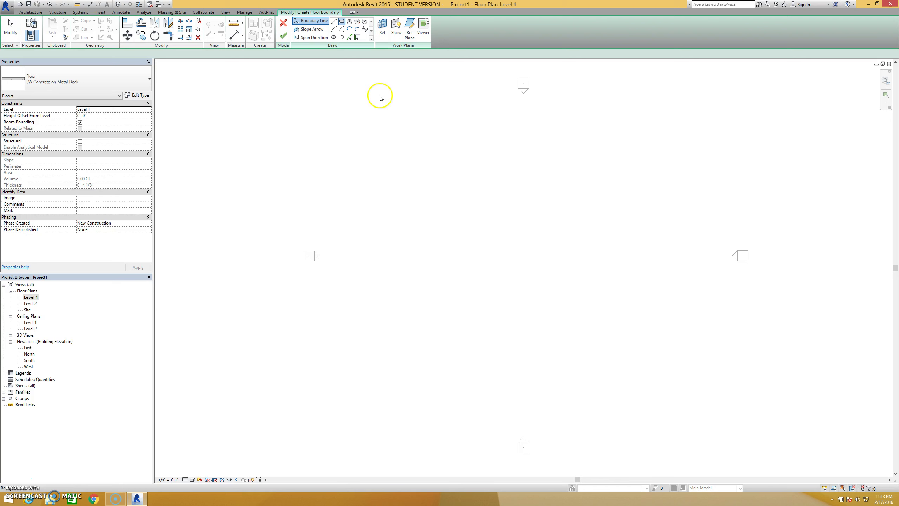
click(376, 143)
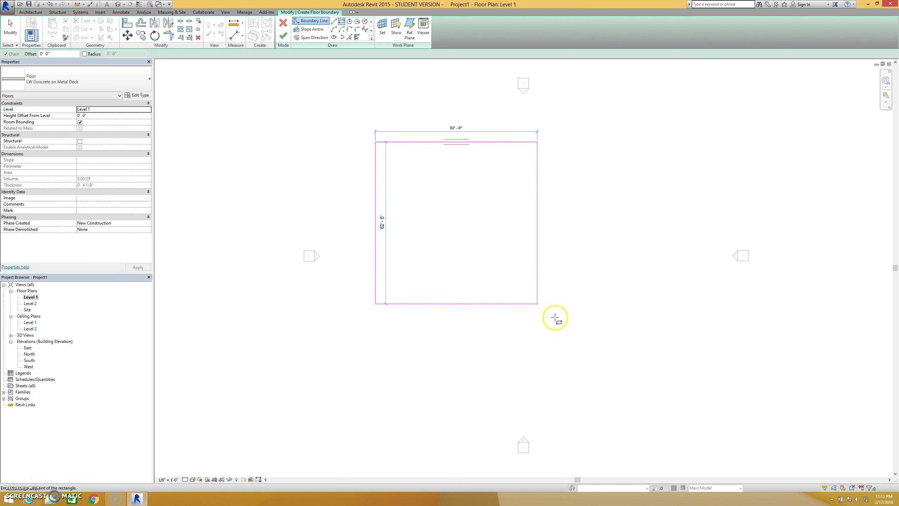
click(642, 375)
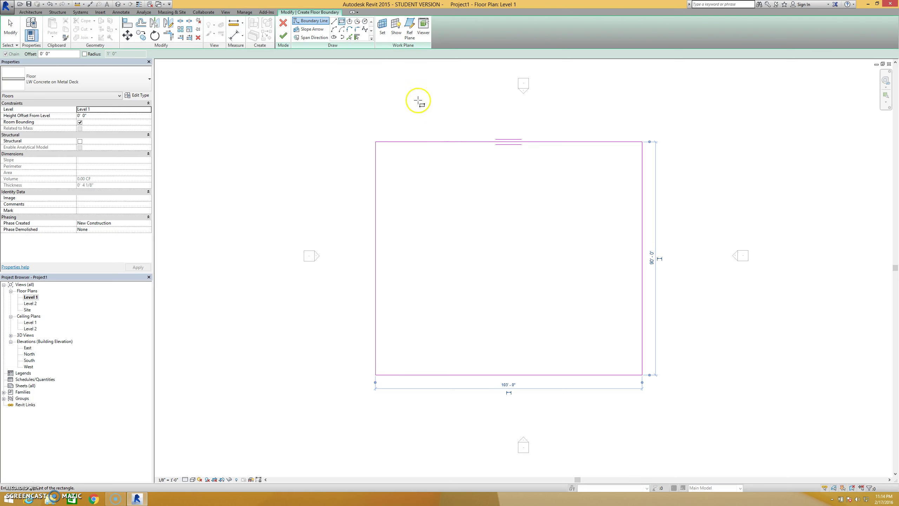
- Exit the Rectangle tool, leaving the closed 103' by 90' boundary in sketch mode
key(Escape)
click(464, 138)
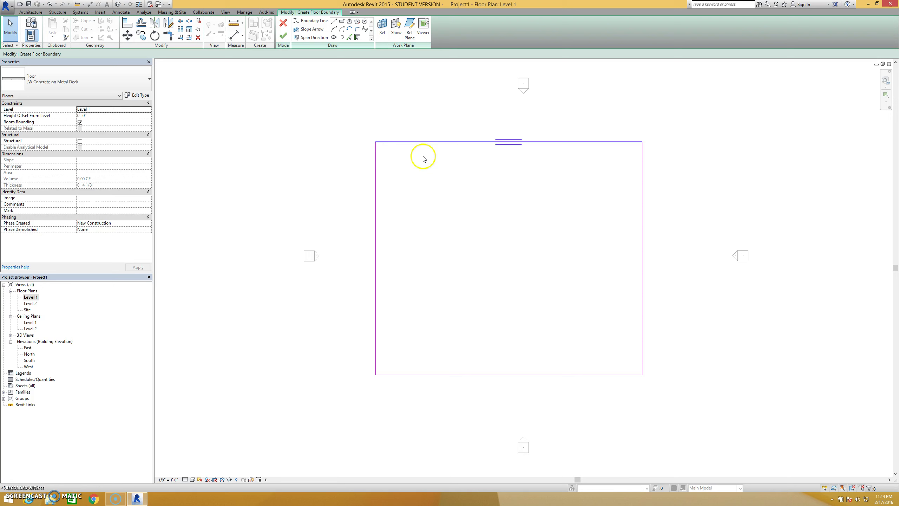
- Draw a 103' slope arrow across mid-height from the left boundary edge to the right
click(307, 30)
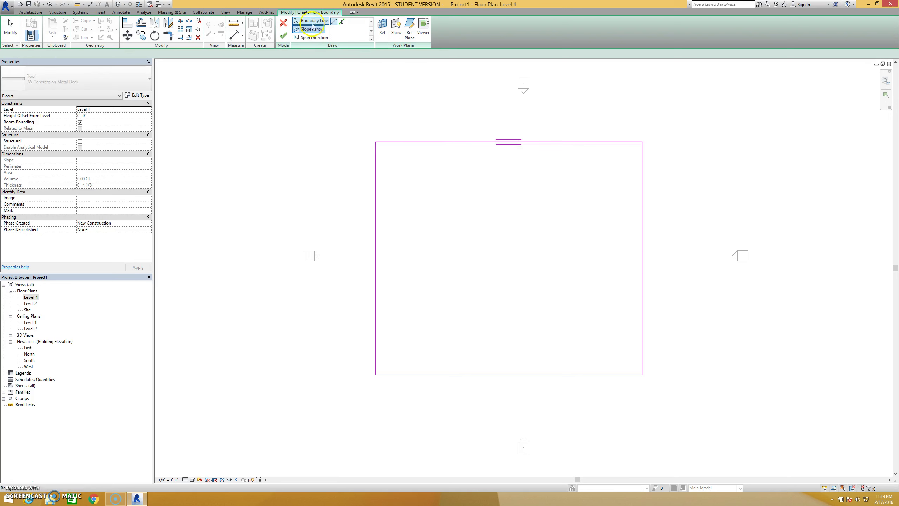
click(375, 258)
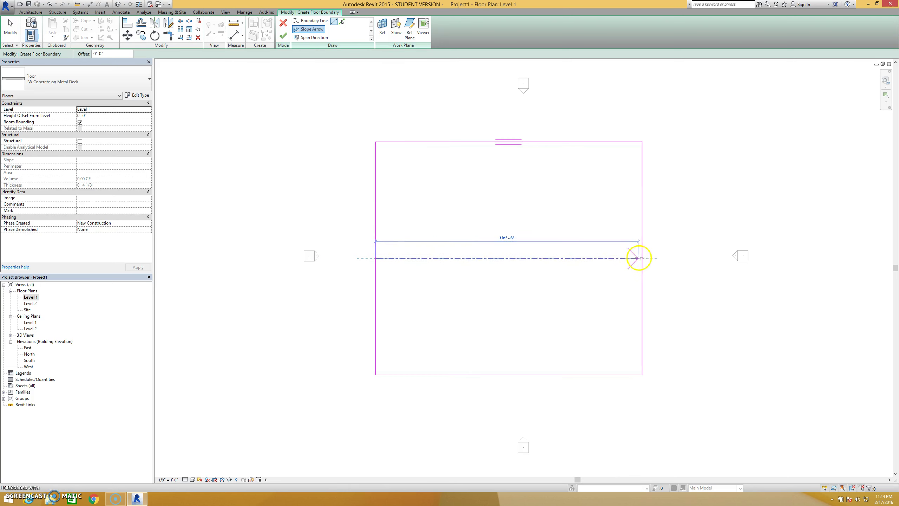
click(642, 258)
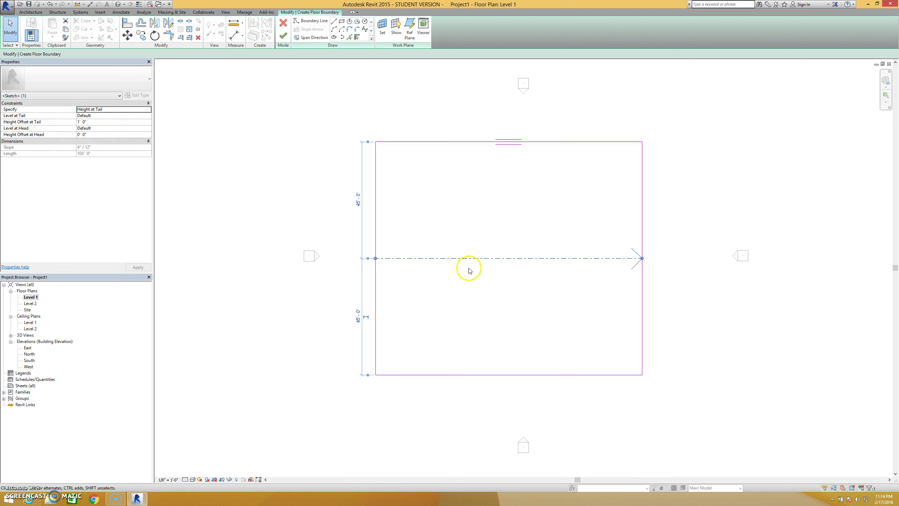
- Delete the slope arrow and reassign the floor's span direction to the rectangle's left edge
key(Delete)
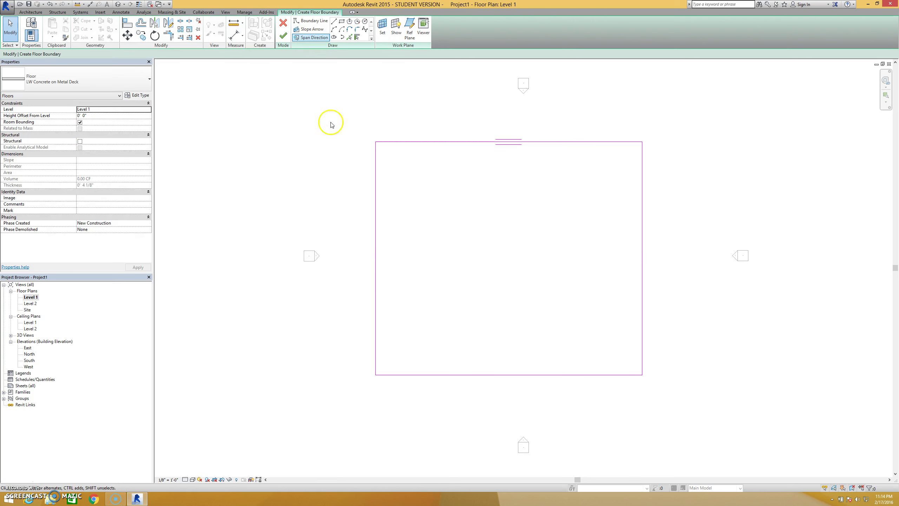
click(380, 141)
click(319, 38)
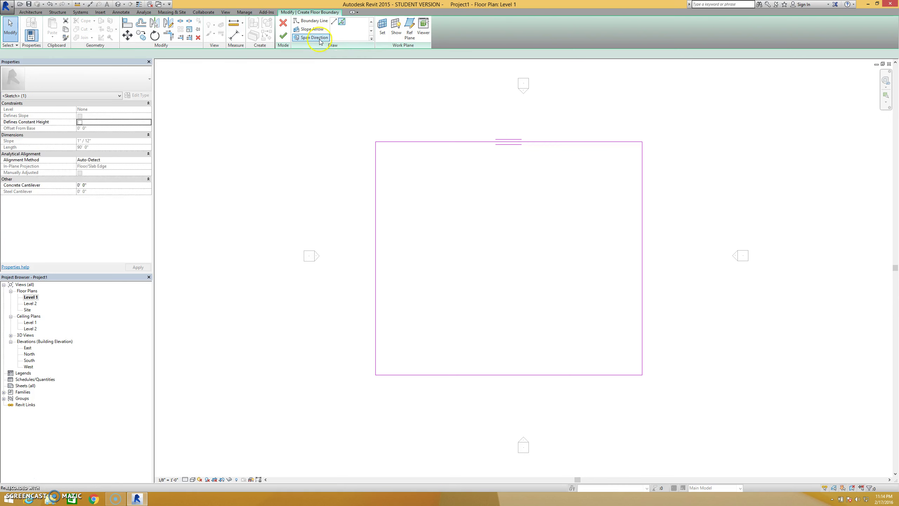
click(376, 212)
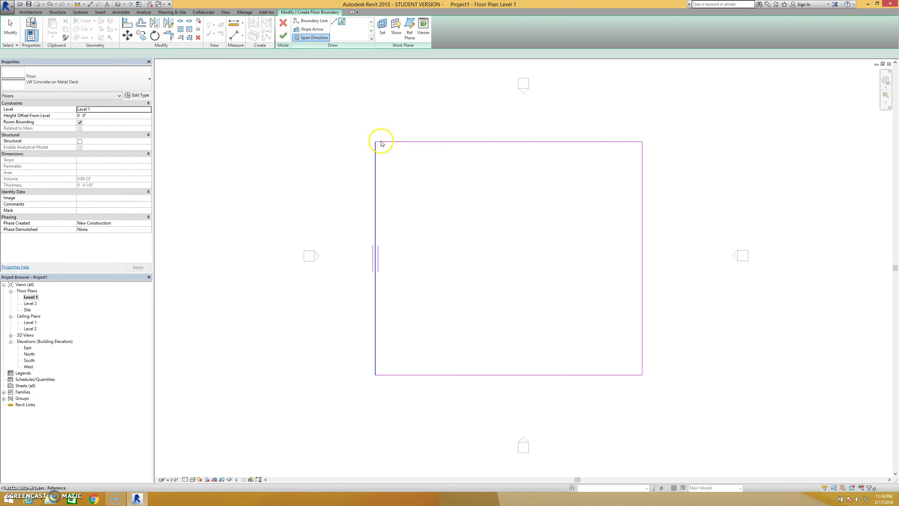
click(310, 21)
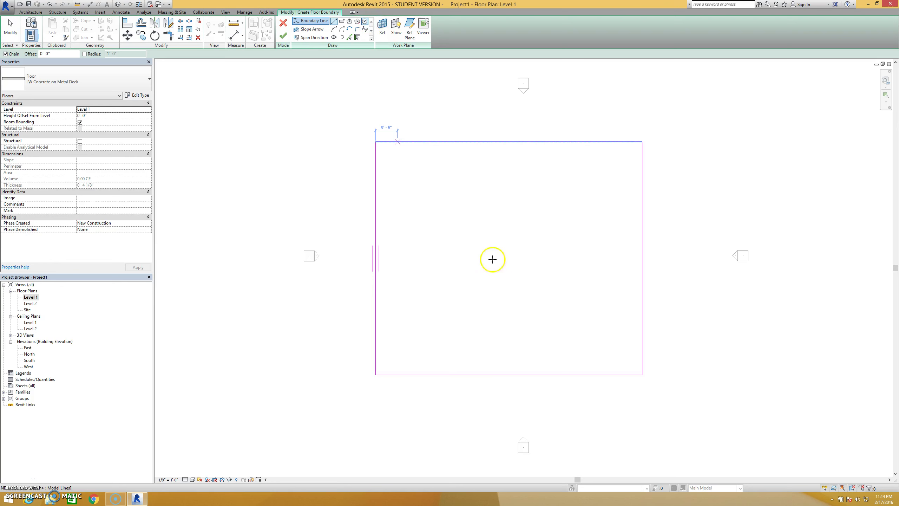
- Sketch a circular boundary of 14'-6" radius centred near the rectangle's top edge
click(366, 22)
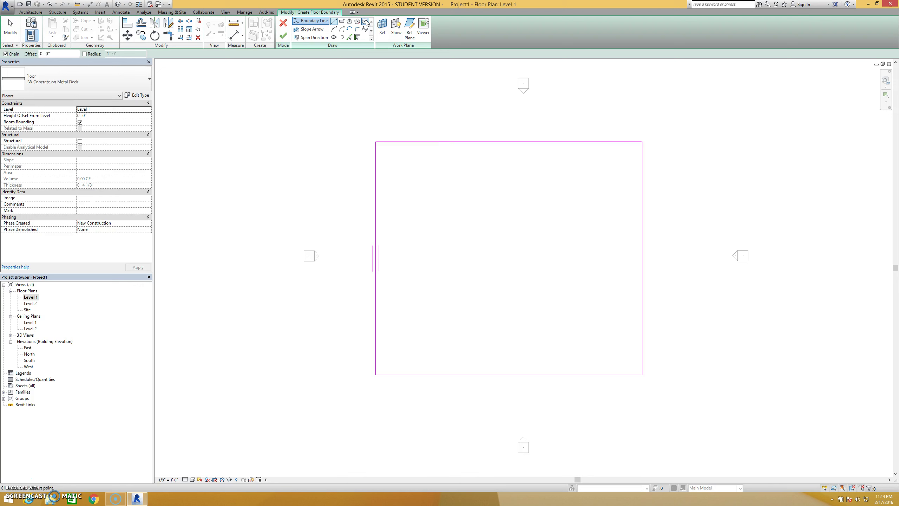
click(437, 127)
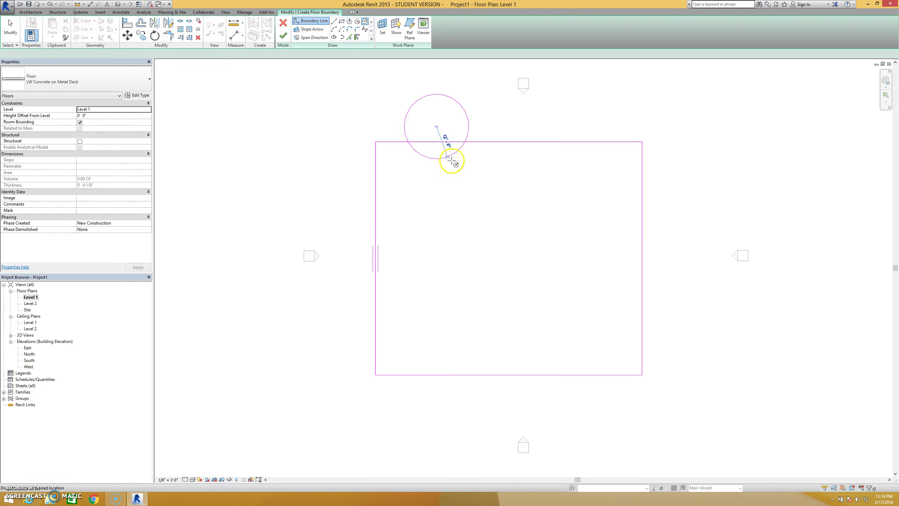
click(456, 159)
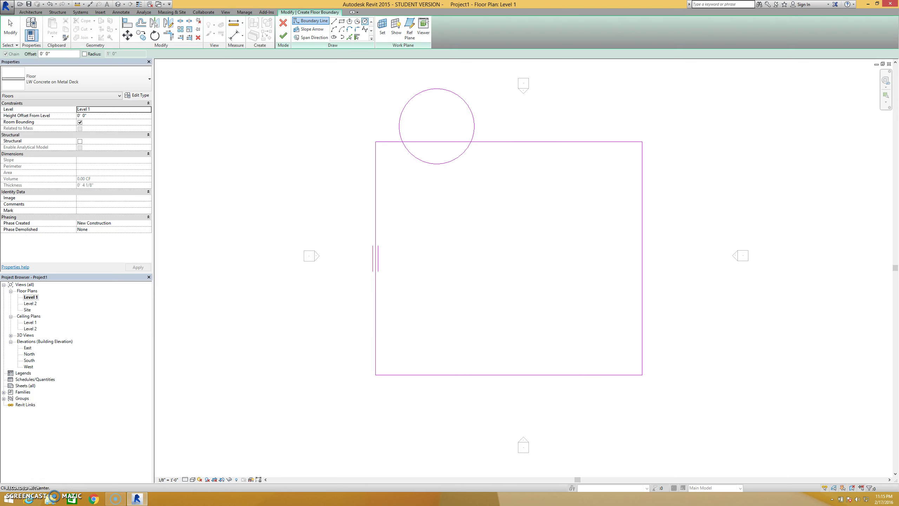
click(11, 29)
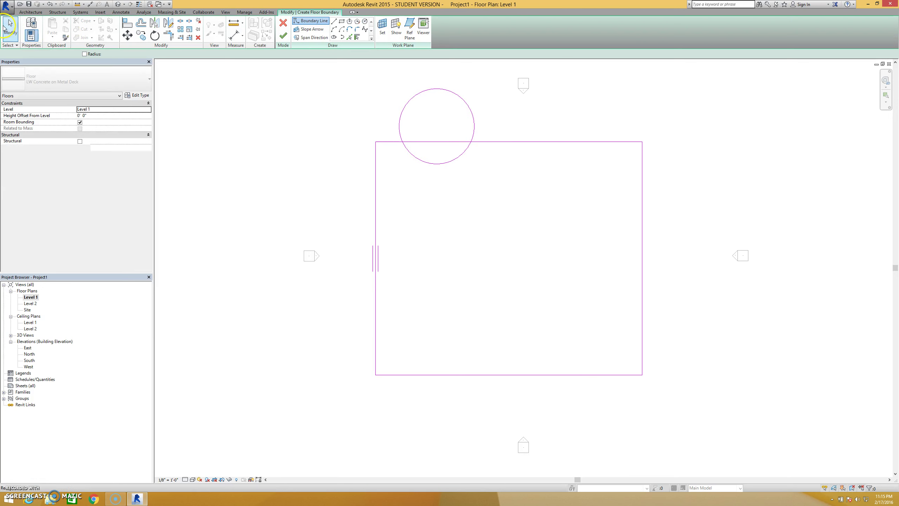
- Move the circle down so it sits inside the rectangle's upper-left area
click(406, 119)
drag(410, 101, 426, 191)
click(498, 218)
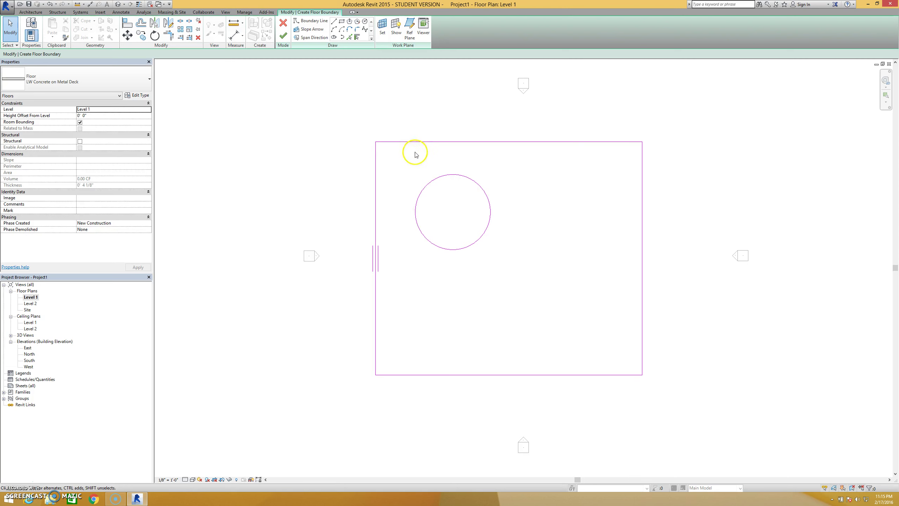
drag(512, 249, 442, 284)
click(365, 22)
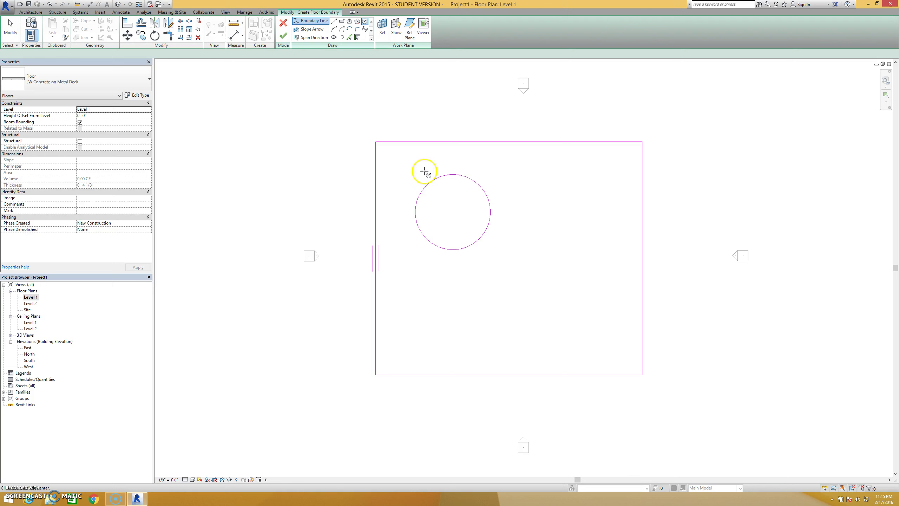
click(444, 210)
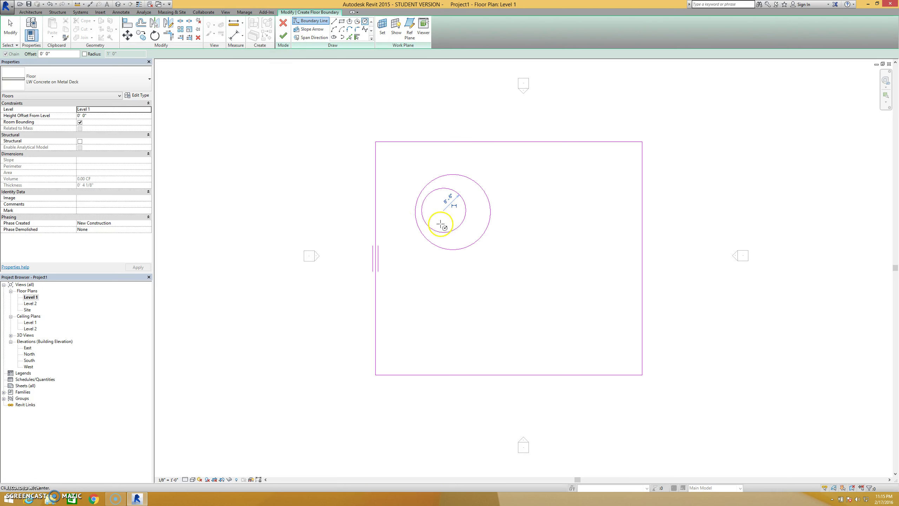
key(Escape)
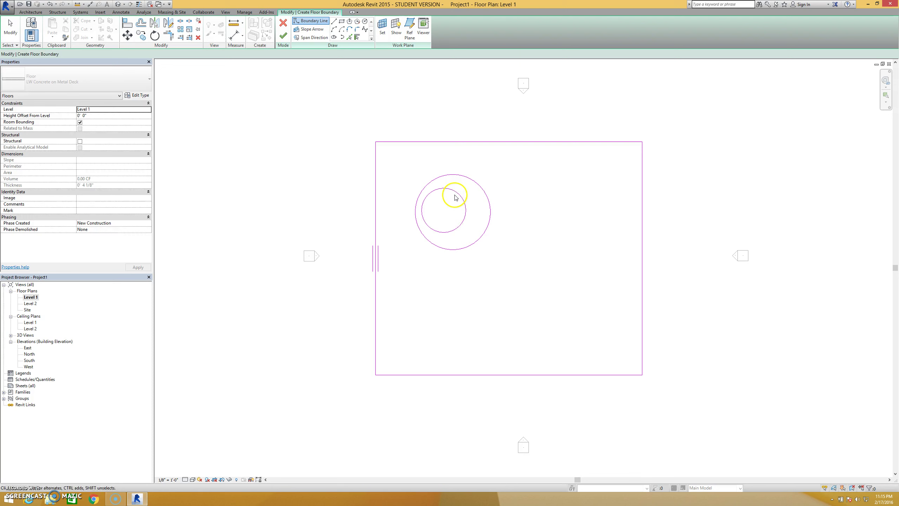
click(453, 193)
key(Delete)
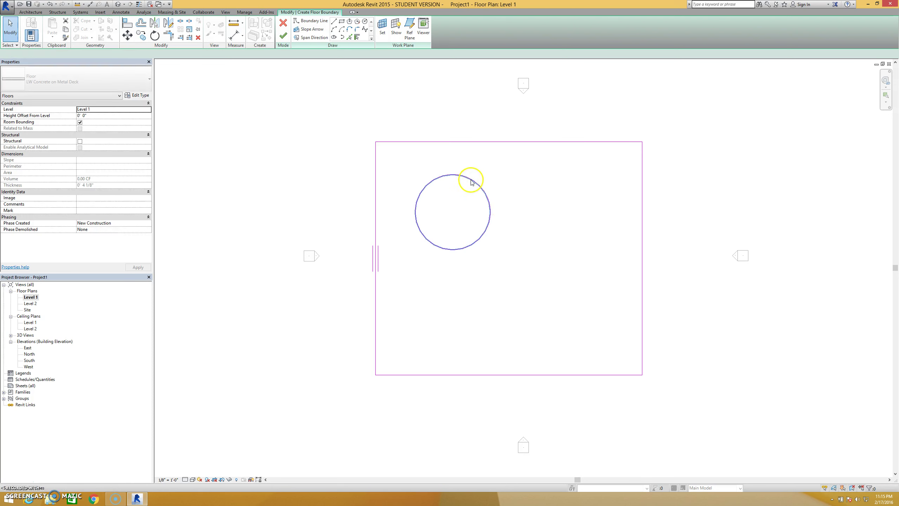
click(489, 201)
- Shift the circle over the left edge, then delete it from the sketch using DE
mouse_move(489, 201)
mouse_down()
mouse_move(412, 169)
mouse_move(403, 177)
mouse_up()
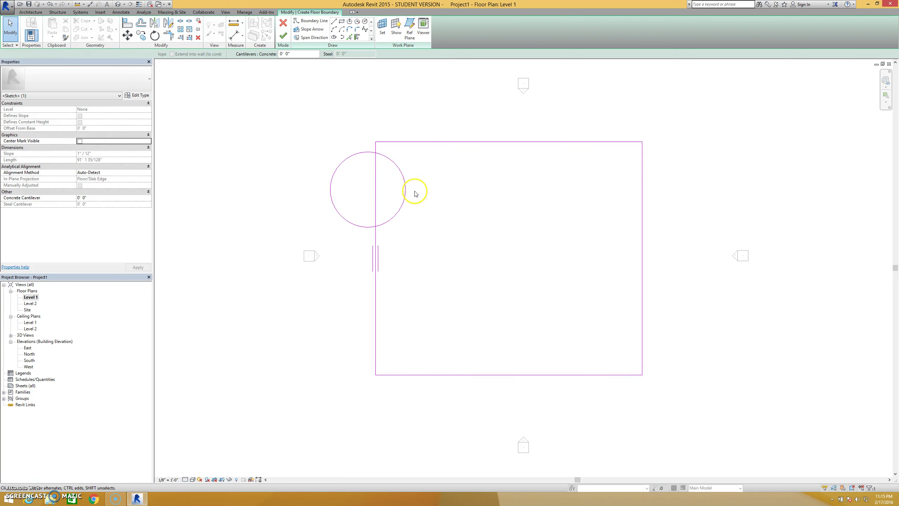
click(402, 255)
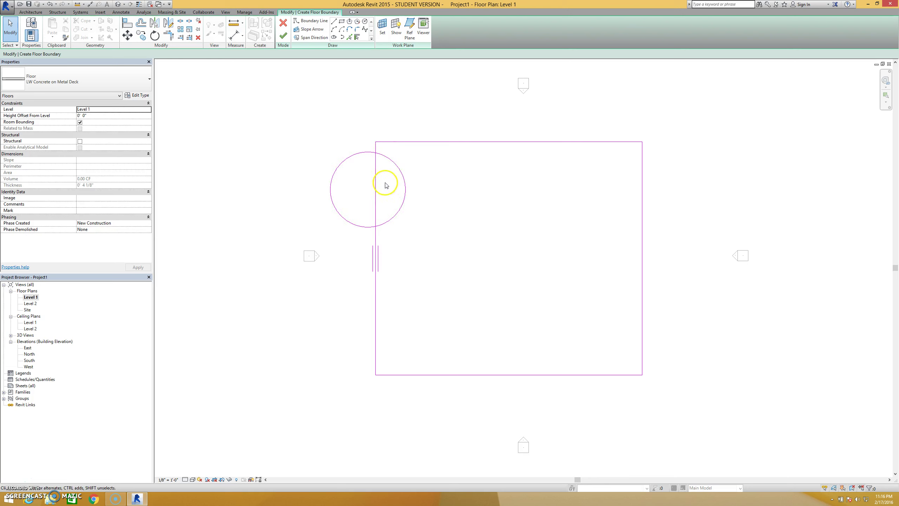
key(d)
key(e)
click(399, 172)
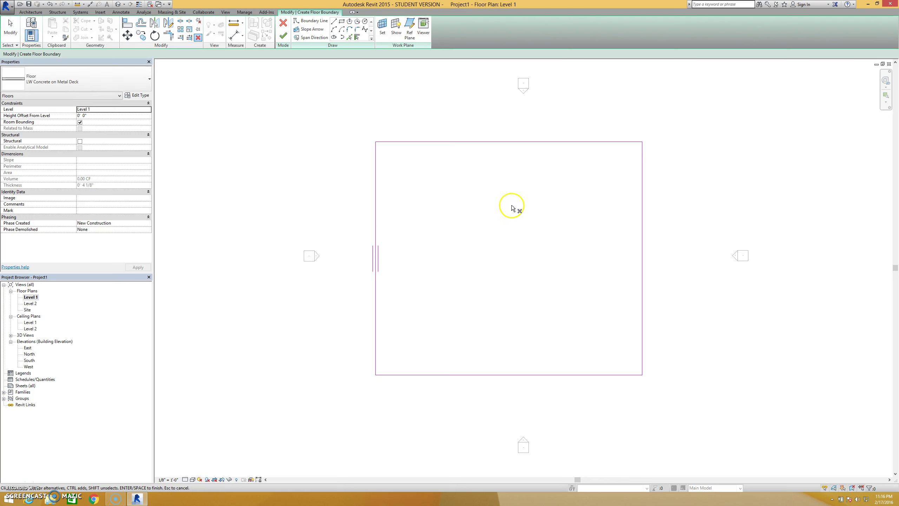
key(Escape)
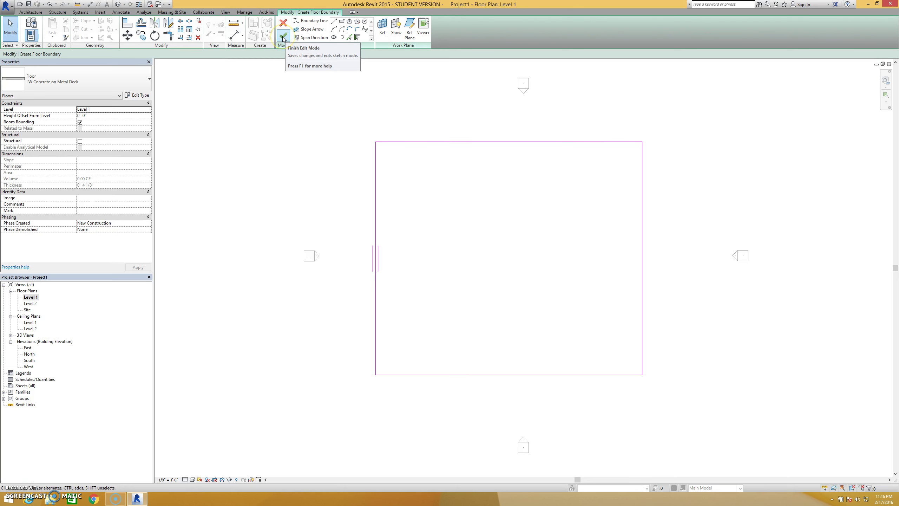
- Finish the sketch to create the LW Concrete on Metal Deck floor and view it in Default 3D
click(283, 36)
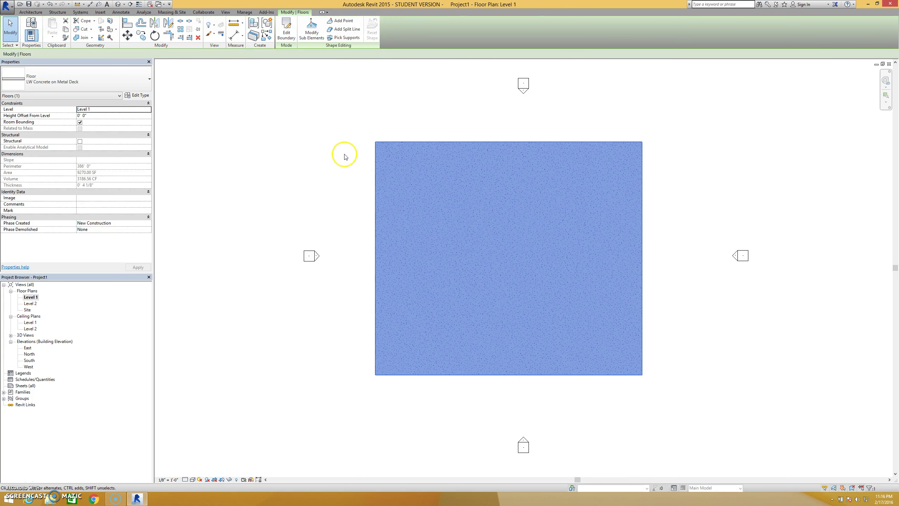
click(346, 156)
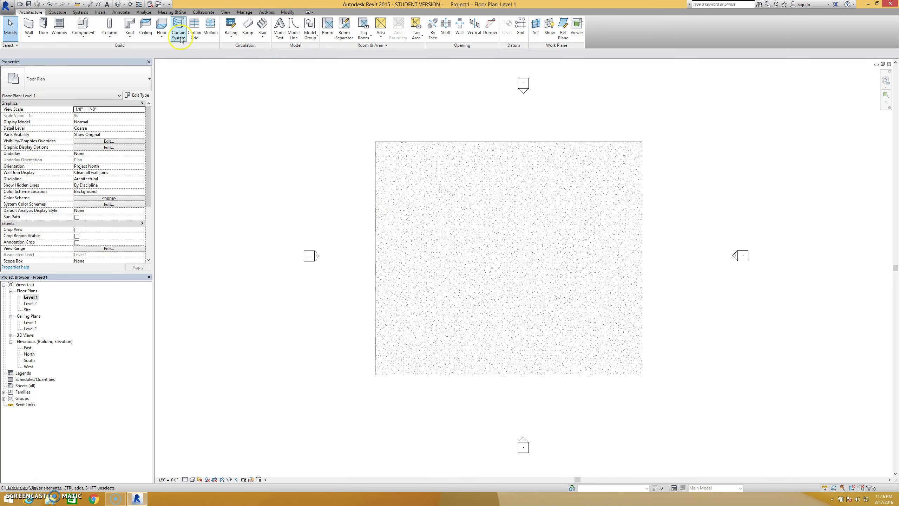
click(118, 4)
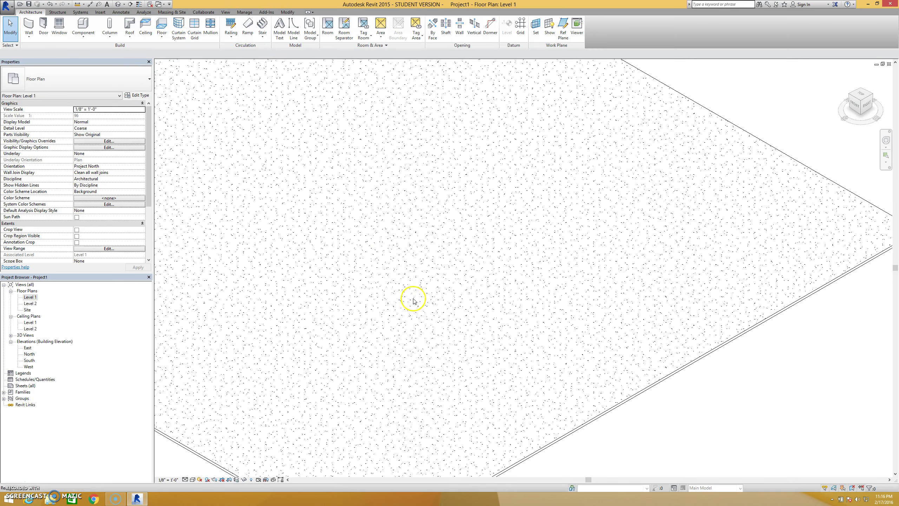
scroll(438, 302, down, 6)
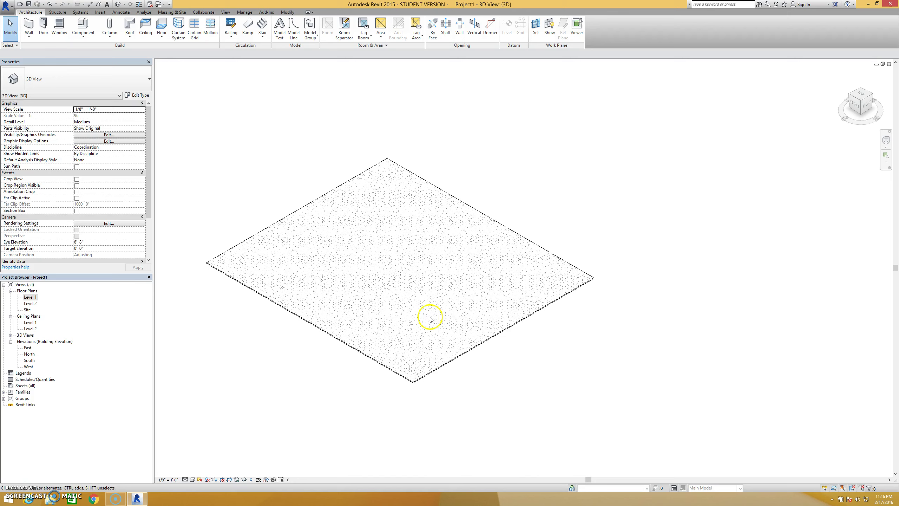